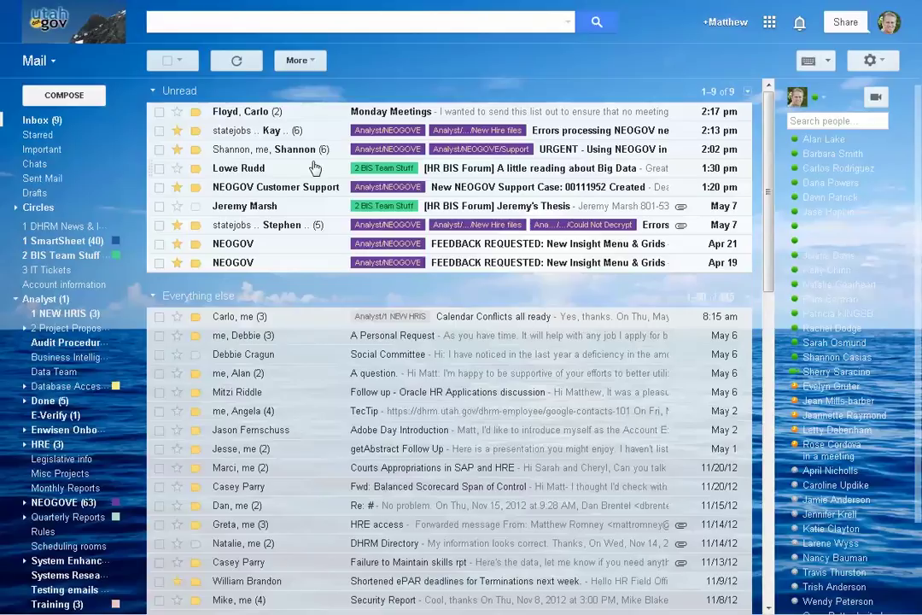
Start a new message, pop it out into its own window, and move that window into place
{"action": "left_click", "coordinate": [61, 96]}
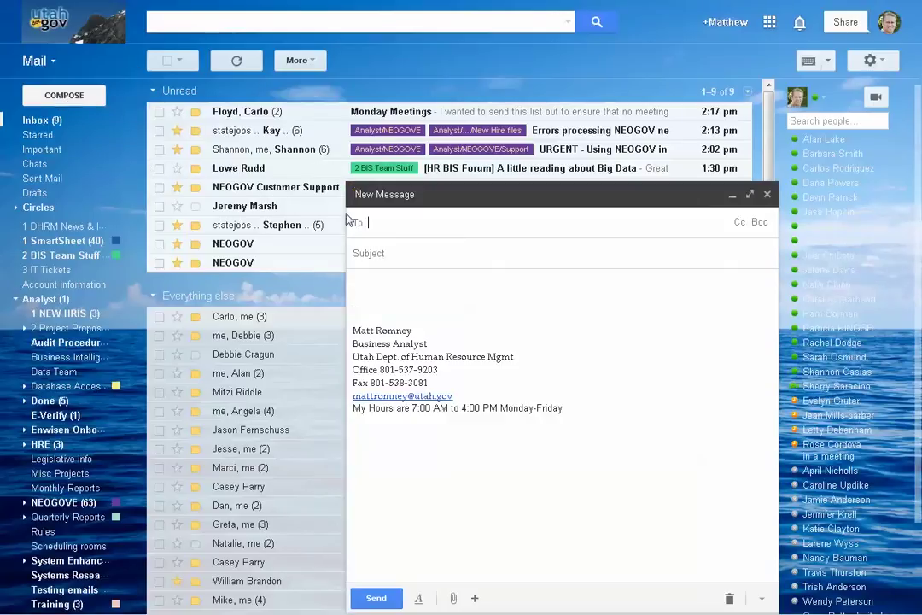
{"action": "left_click", "coordinate": [750, 197], "text": "shift"}
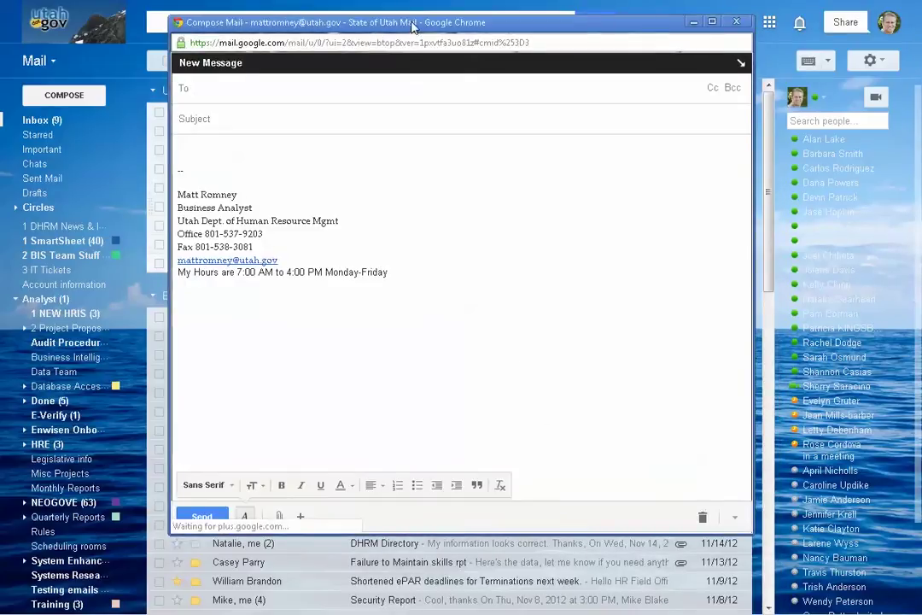
{"action": "mouse_move", "coordinate": [418, 25]}
{"action": "left_mouse_down"}
{"action": "mouse_move", "coordinate": [404, 0]}
{"action": "mouse_move", "coordinate": [424, 40]}
{"action": "left_mouse_up"}
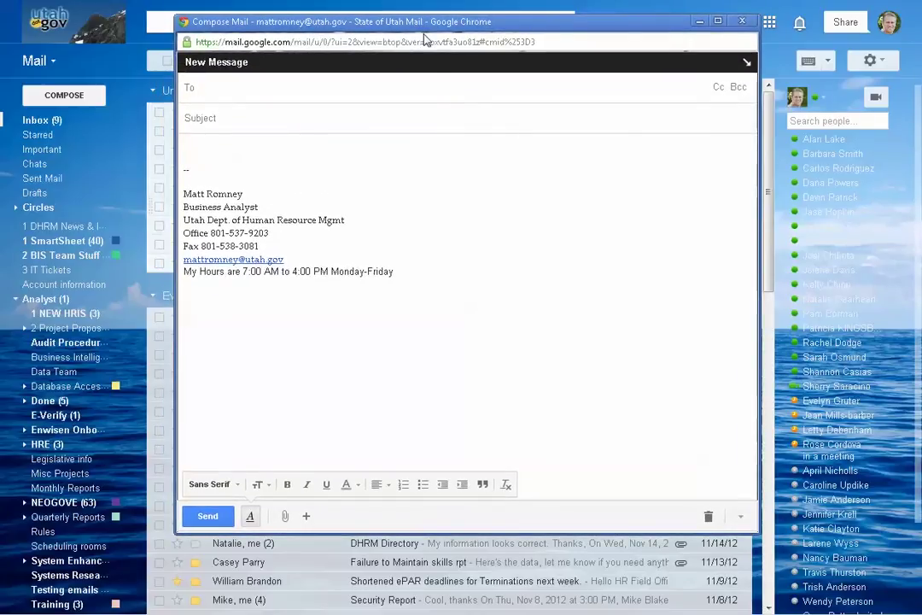
Address the message to the suggested recipient and enter the subject 'sm: Test Secure Mail...'
{"action": "type", "text": "matt"}
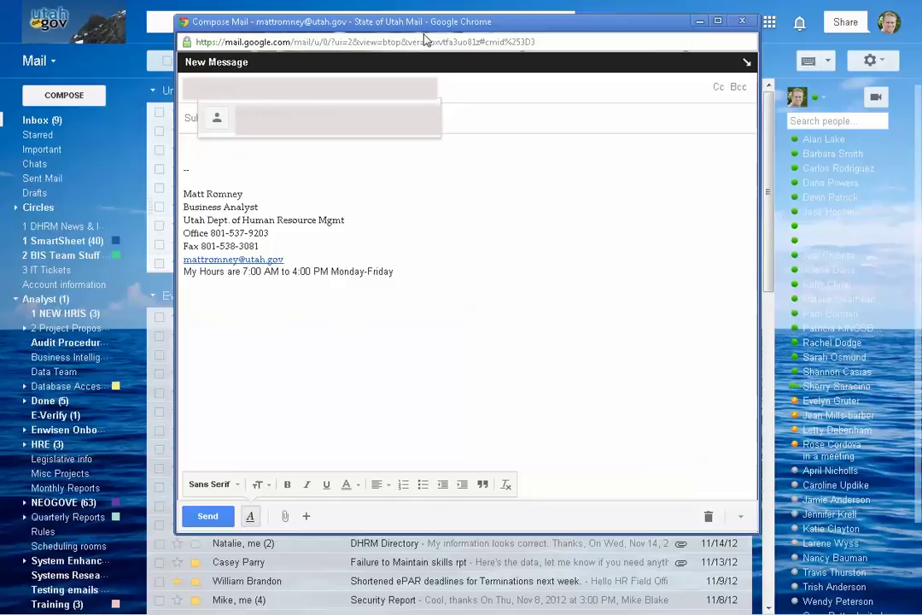
{"action": "key", "text": "Tab"}
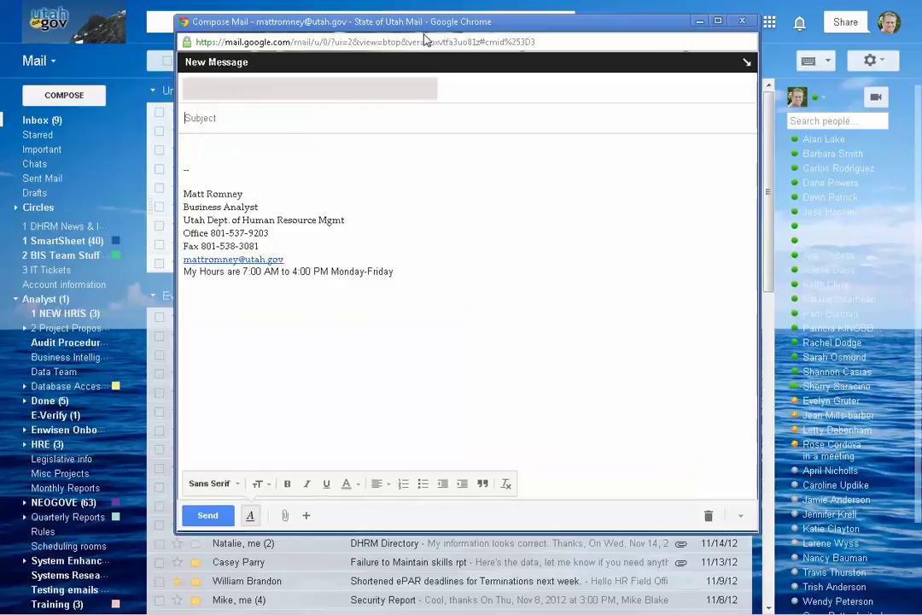
{"action": "type", "text": "m"}
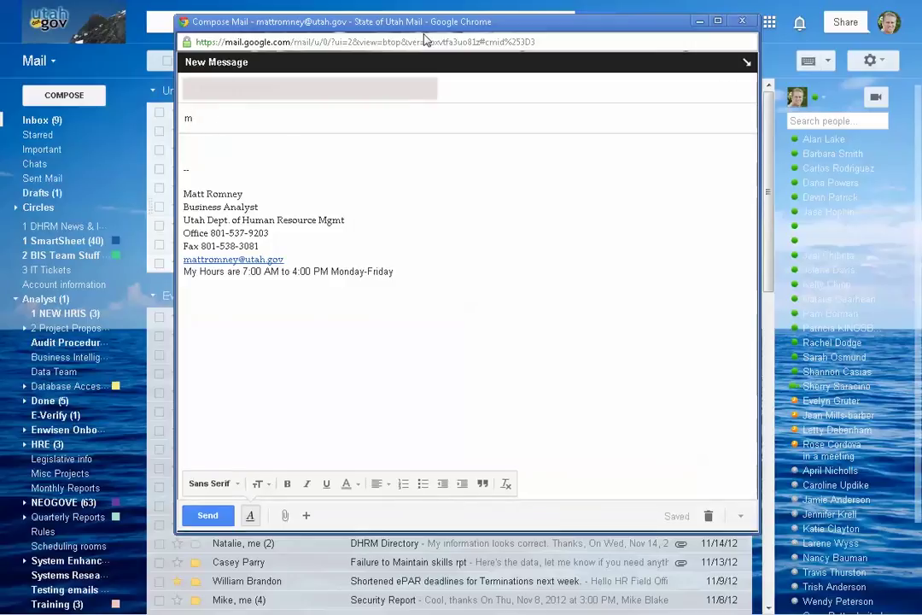
{"action": "key", "text": "BackSpace"}
{"action": "type", "text": "s"}
{"action": "type", "text": "m"}
{"action": "type", "text": ":)"}
{"action": "type", "text": "Test Secure"}
{"action": "type", "text": " Mail"}
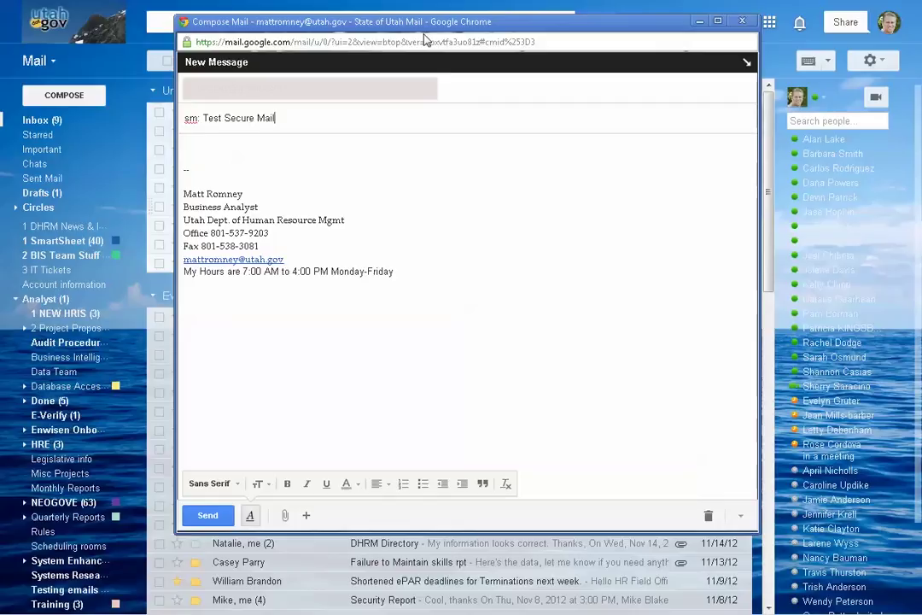
{"action": "type", "text": "..."}
Write 'any message here' in the message body
{"action": "left_click", "coordinate": [255, 151]}
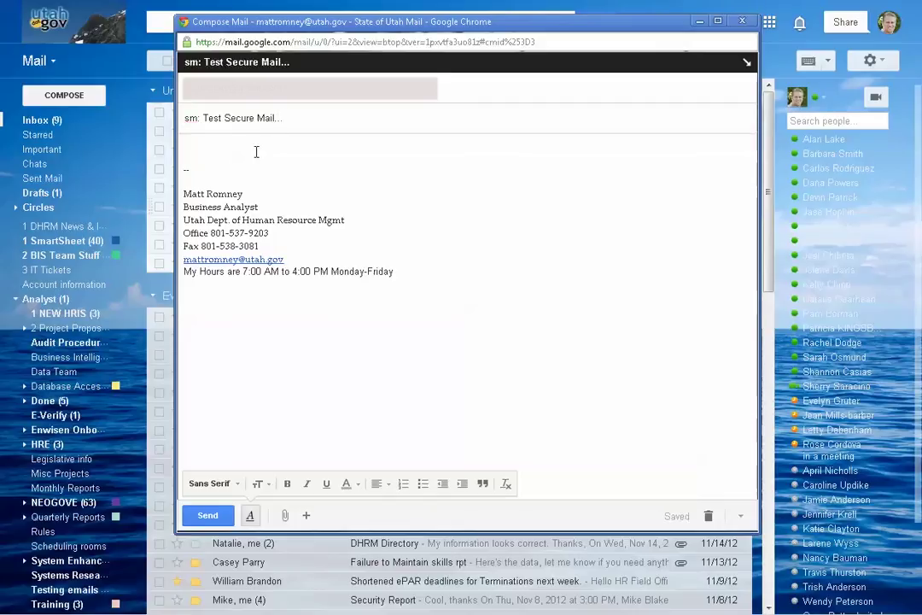
{"action": "type", "text": "any message here"}
{"action": "key", "text": "Return"}
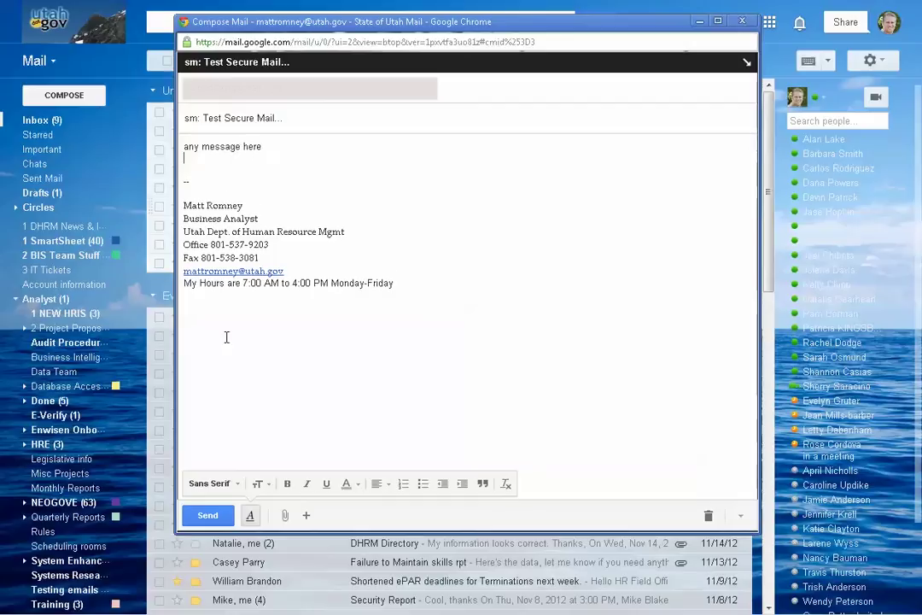
Attach TecTip.pdf from Downloads and send the secure message
{"action": "left_click", "coordinate": [285, 515]}
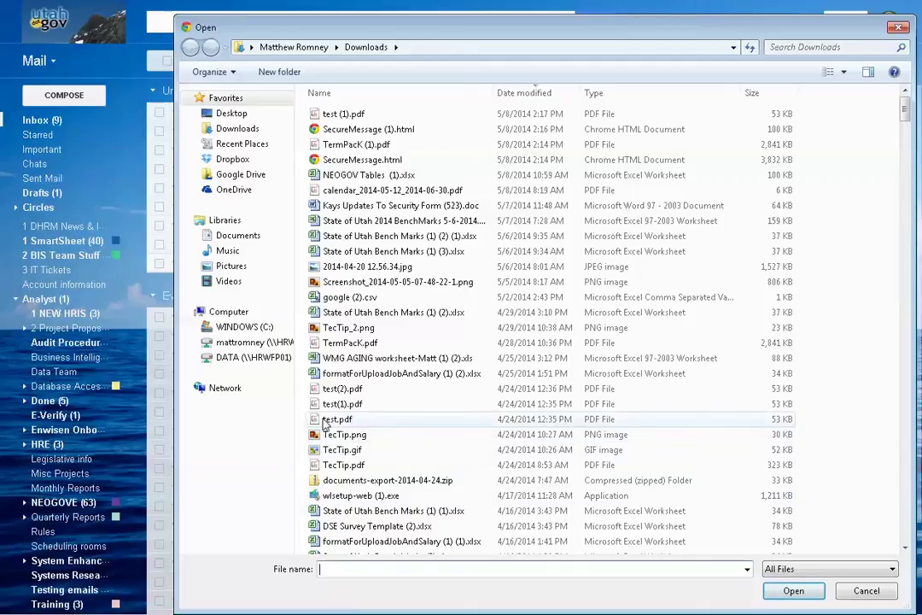
{"action": "left_click", "coordinate": [333, 468]}
{"action": "double_click", "coordinate": [333, 467]}
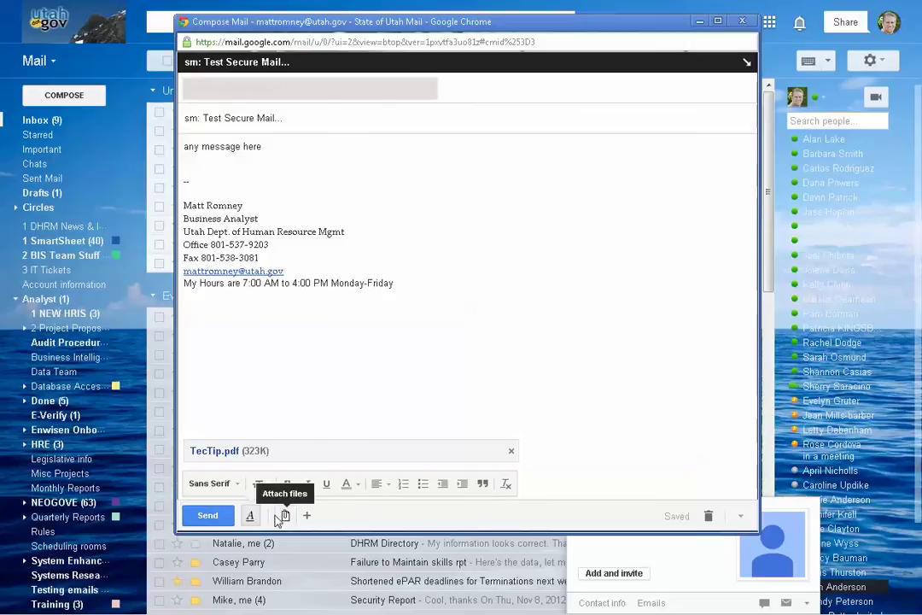
{"action": "left_click", "coordinate": [209, 518]}
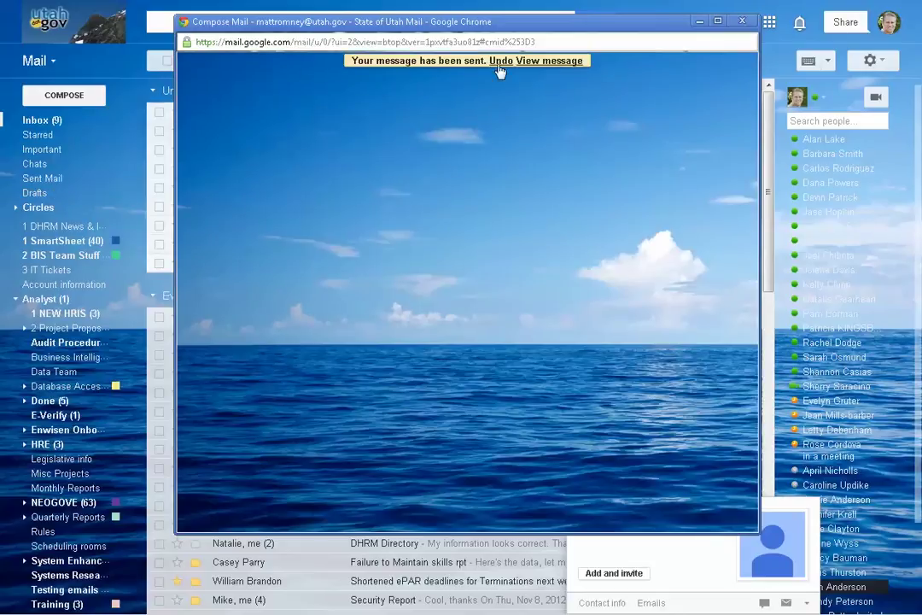
Close the sent message window and bring the receiving account's Gmail window into place
{"action": "left_click", "coordinate": [743, 22]}
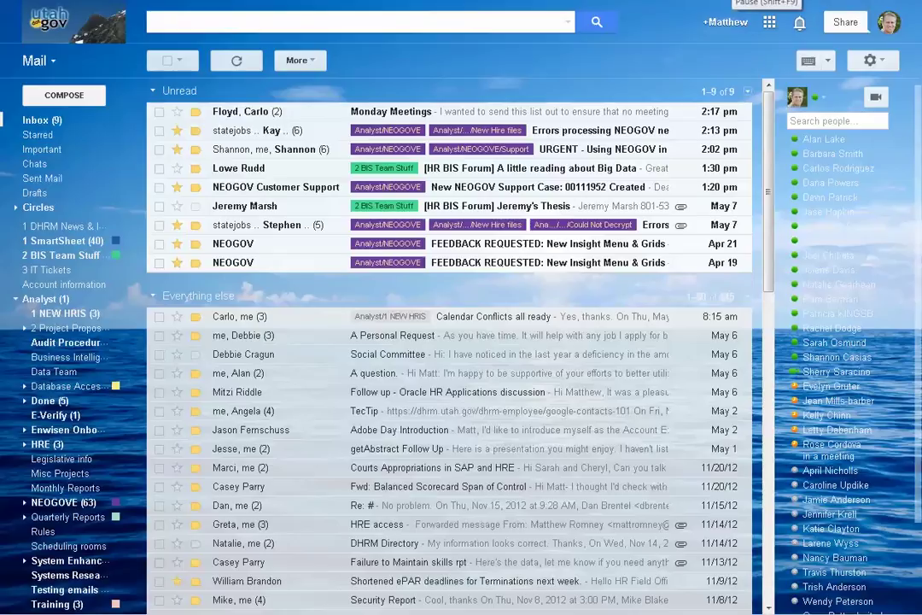
{"action": "key", "text": "alt+Tab"}
{"action": "key", "text": "Tab"}
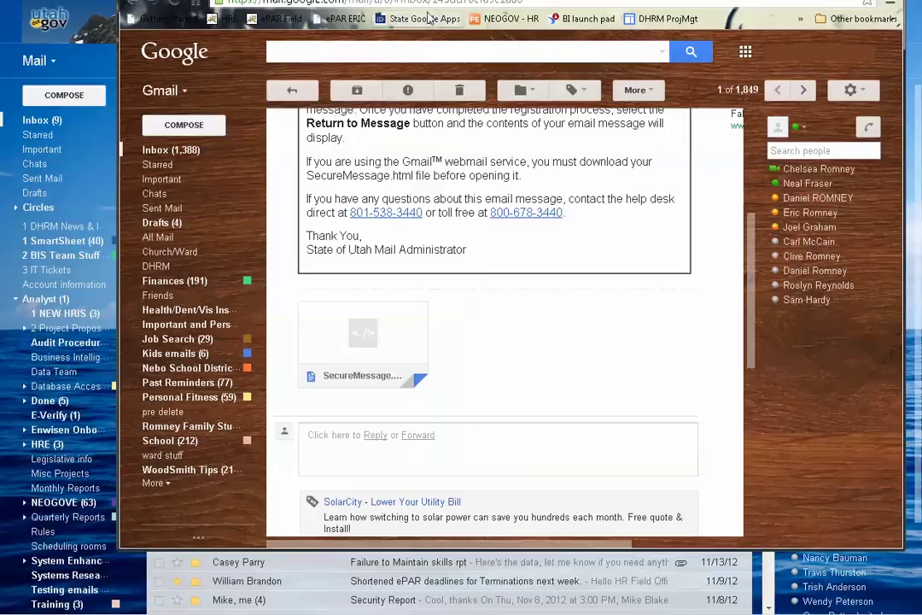
{"action": "left_click_drag", "start_coordinate": [615, 7], "coordinate": [595, 51]}
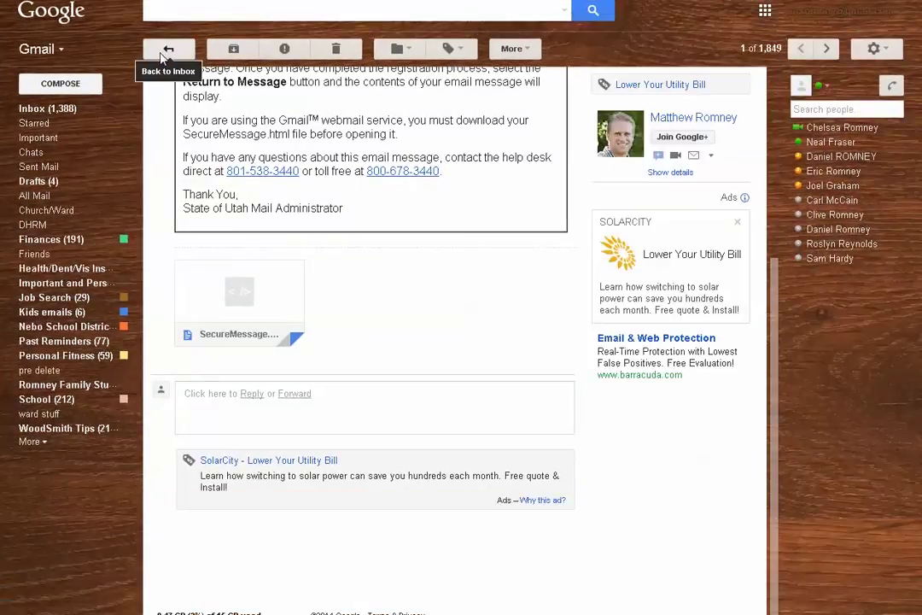
Refresh the inbox until 'sm: Test Secure Mail...' arrives, then open that conversation
{"action": "left_click", "coordinate": [41, 111]}
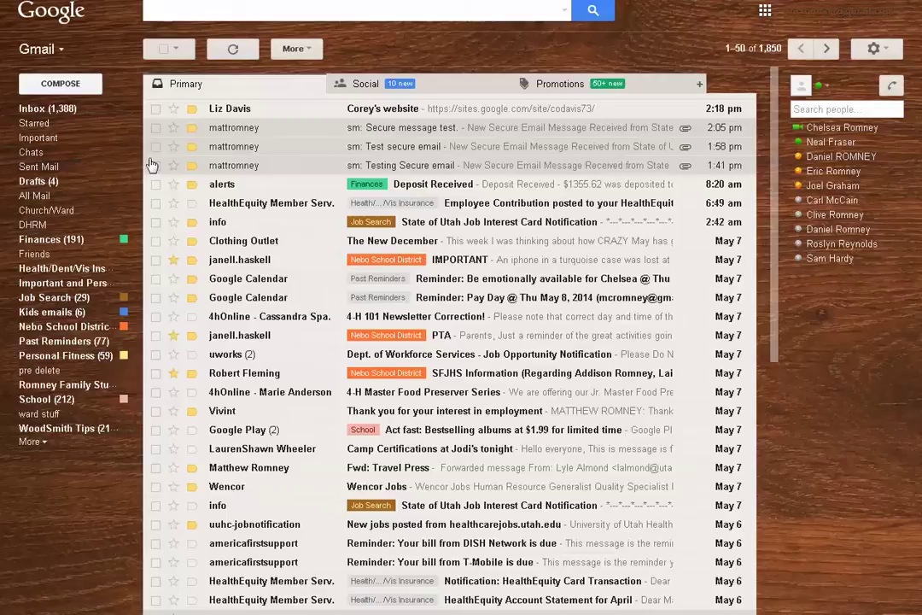
{"action": "left_click", "coordinate": [233, 51]}
{"action": "mouse_move", "coordinate": [249, 117]}
{"action": "left_click", "coordinate": [232, 48]}
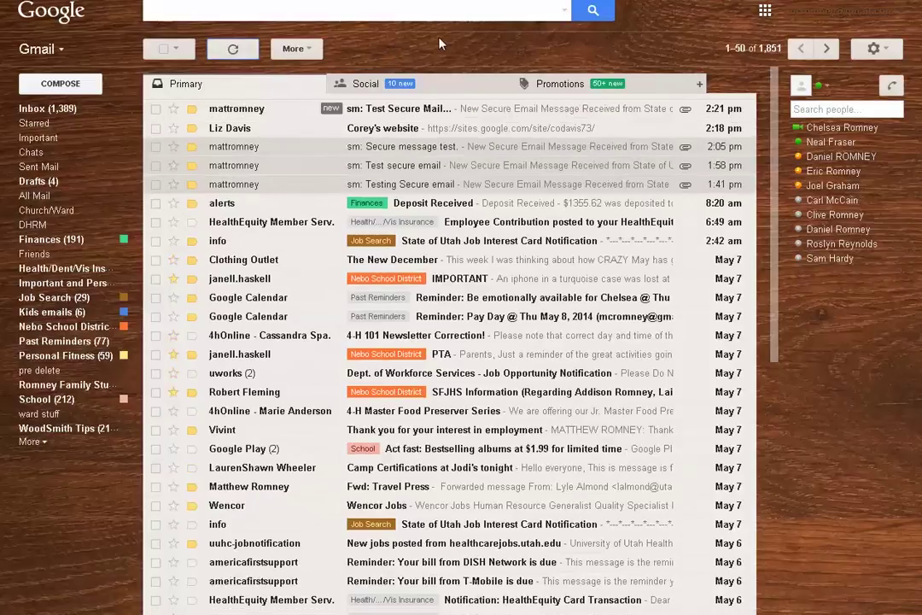
{"action": "left_click", "coordinate": [232, 110]}
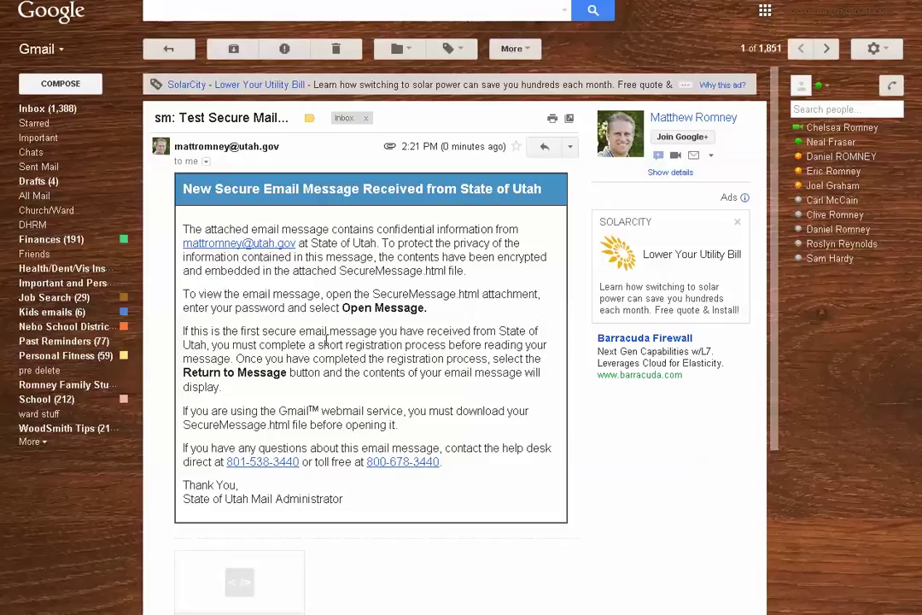
{"action": "scroll", "coordinate": [322, 339], "scroll_direction": "down", "scroll_amount": 3}
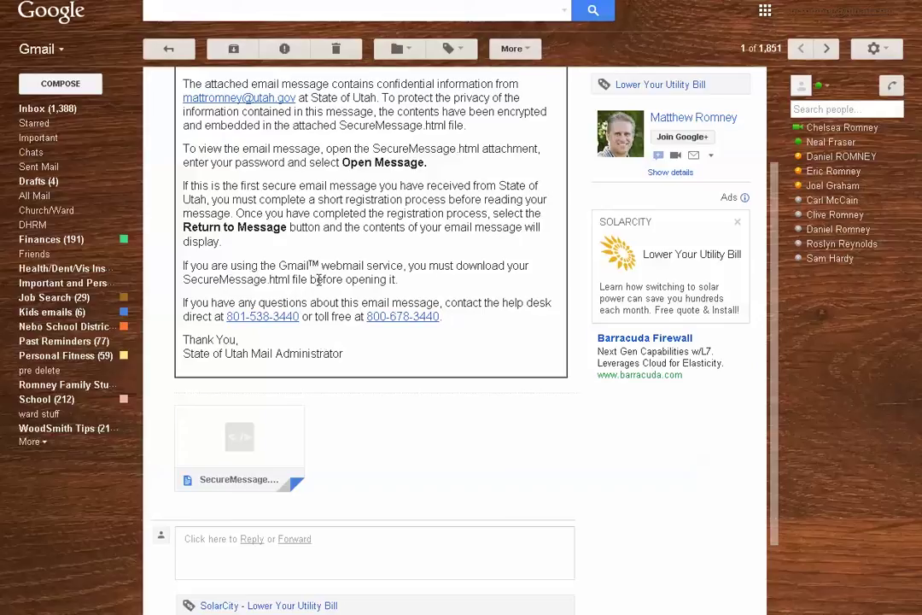
{"action": "mouse_move", "coordinate": [239, 468]}
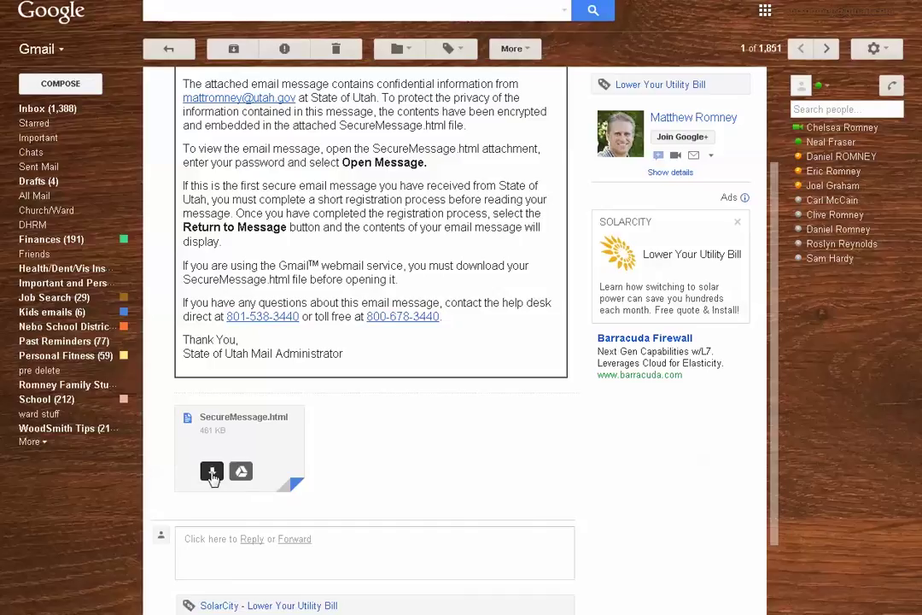
Download SecureMessage.html and enter the account password to unlock it
{"action": "left_click", "coordinate": [212, 474]}
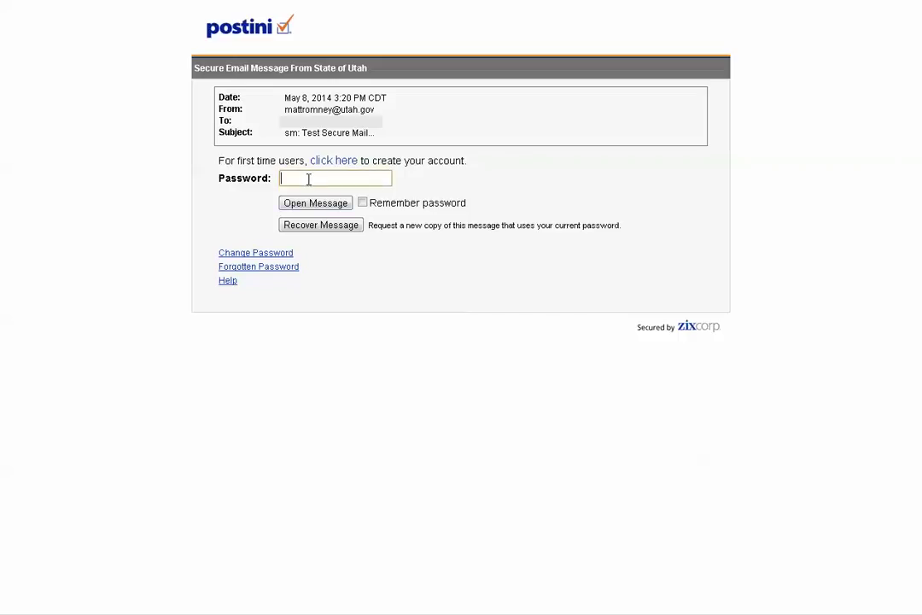
{"action": "type", "text": "••••••••••"}
Open the decrypted message, view TecTip.pdf in Adobe Reader, then return to the Postini page
{"action": "left_click", "coordinate": [315, 206]}
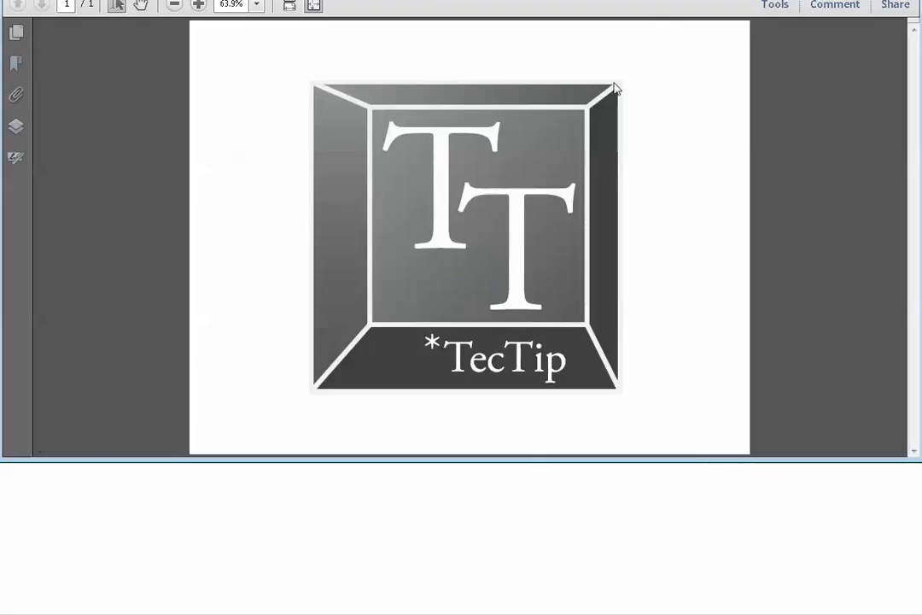
{"action": "left_click", "coordinate": [482, 535]}
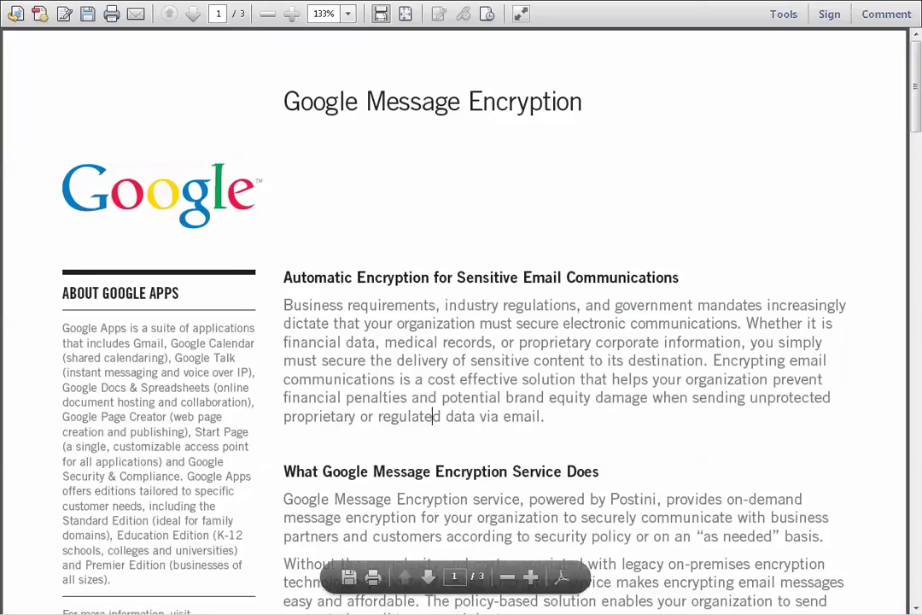
Switch away from the PDF and Postini page back to the Gmail inbox window
{"action": "key", "text": "alt+Tab"}
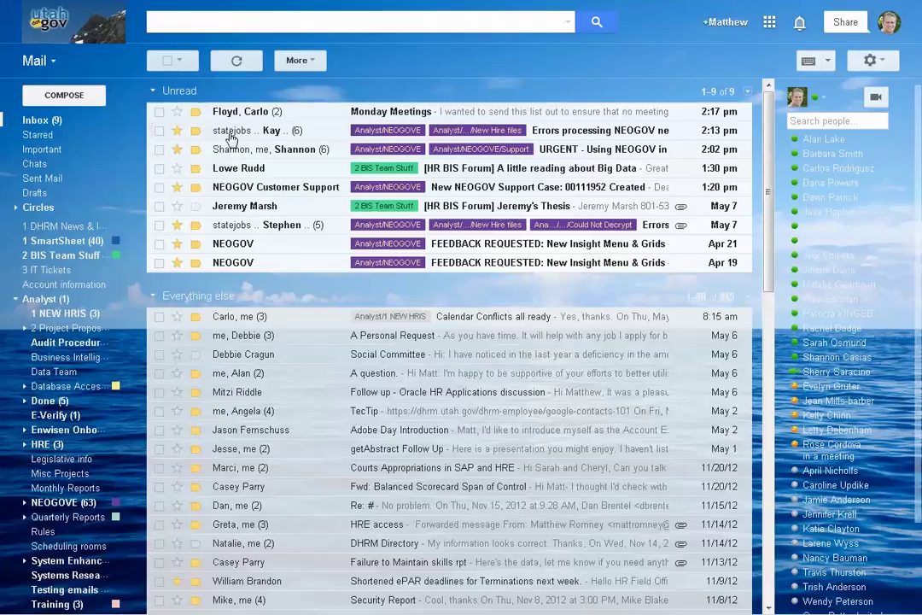
{"action": "mouse_move", "coordinate": [231, 138]}
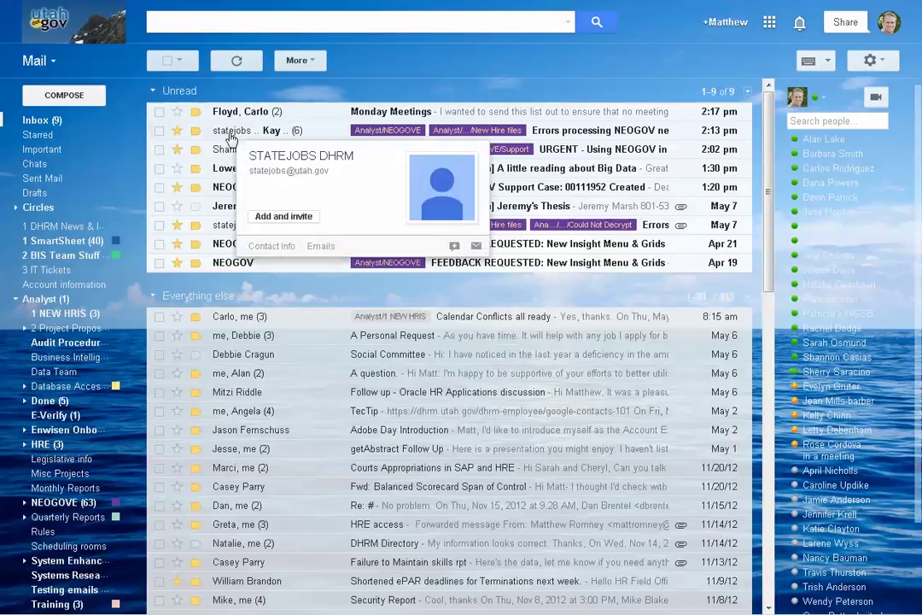